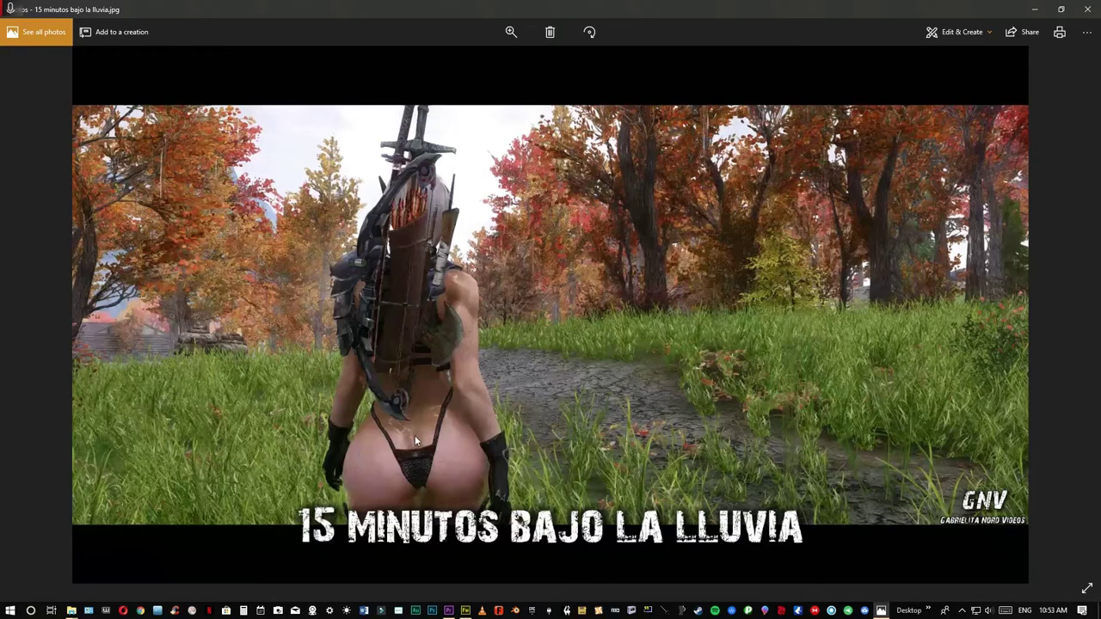
Minimize the picture viewer and select the extracted All-in-One UUNP 3.3 mod folder, checking it against the All-in-One CBBE 4.0 archive.
{"action": "left_click", "coordinate": [1034, 8]}
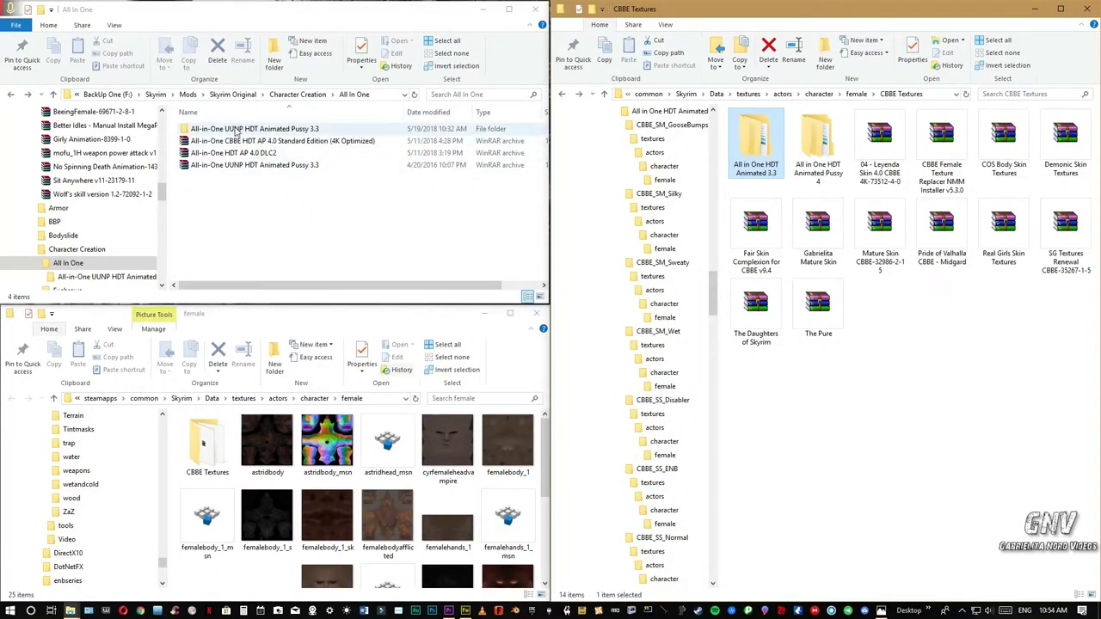
{"action": "left_click", "coordinate": [238, 129]}
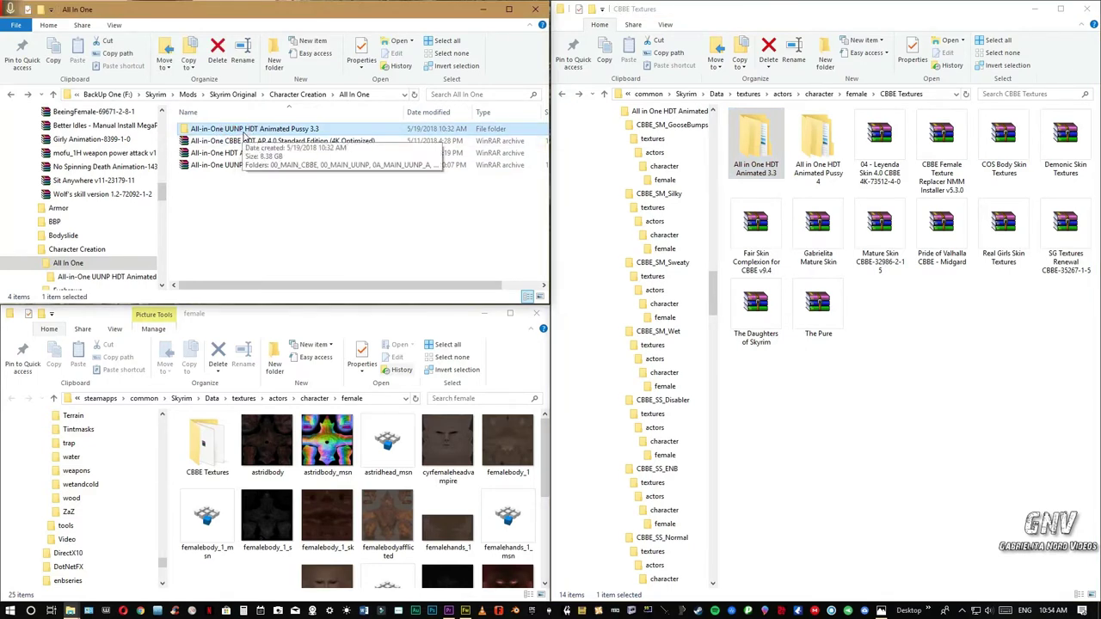
{"action": "left_click", "coordinate": [315, 142]}
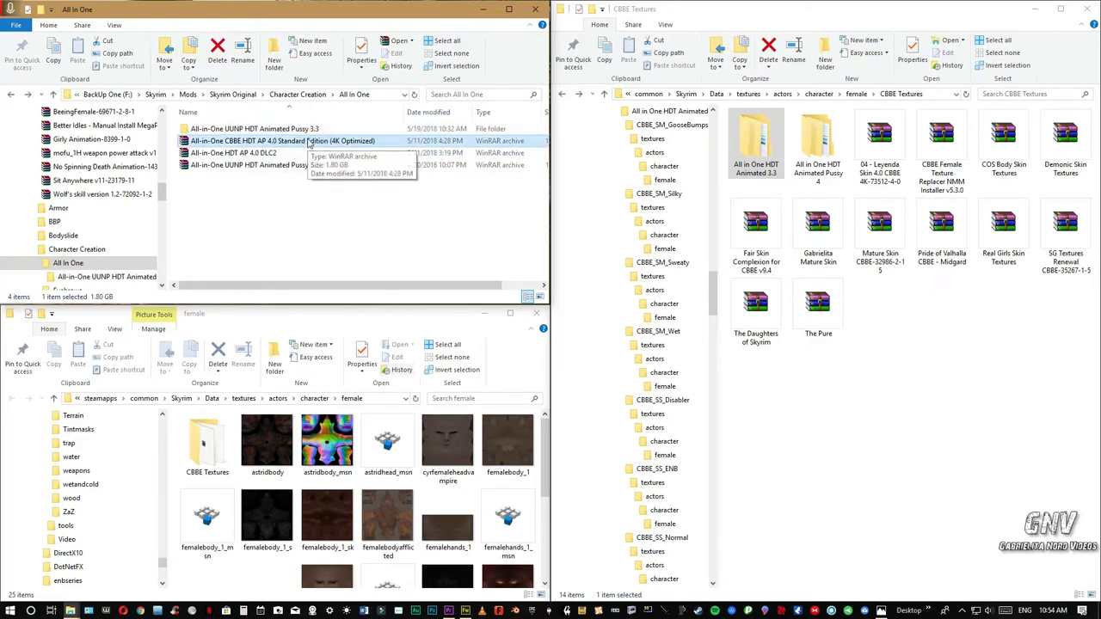
{"action": "left_click", "coordinate": [310, 129]}
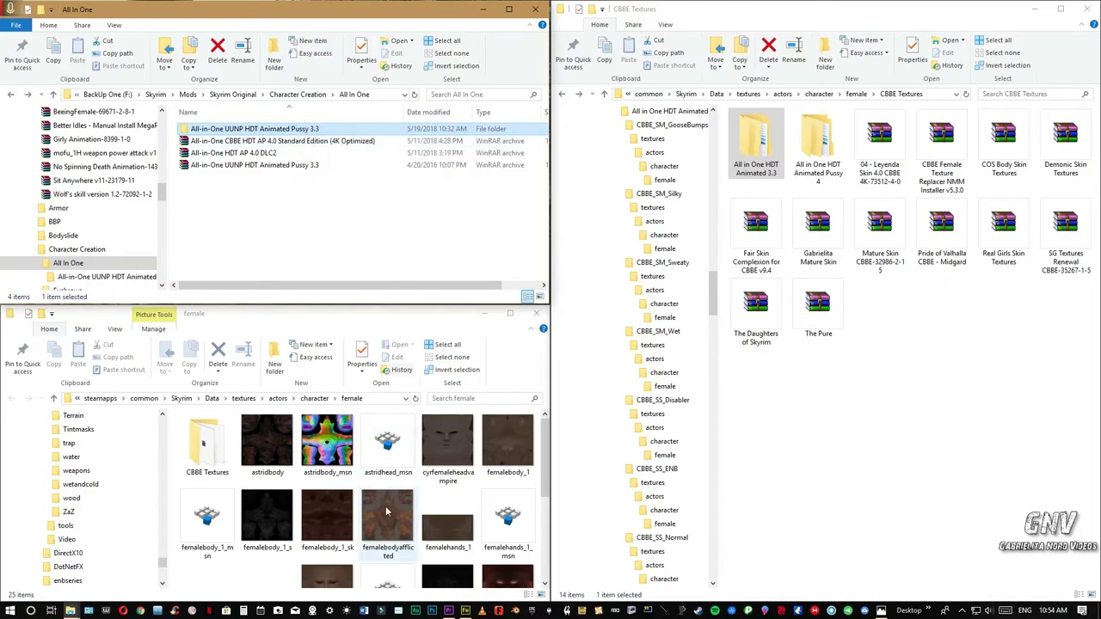
Look through the female character textures installed in the Skyrim Data folder, including femalehead_s.
{"action": "scroll", "coordinate": [383, 502], "scroll_direction": "down", "scroll_amount": 3}
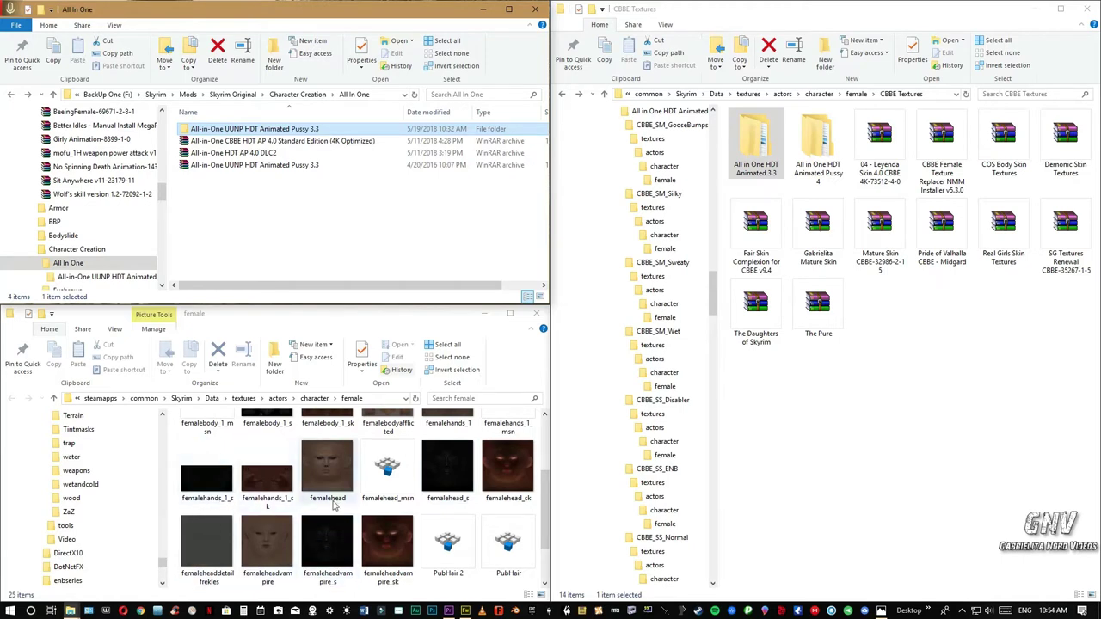
{"action": "left_click", "coordinate": [459, 476]}
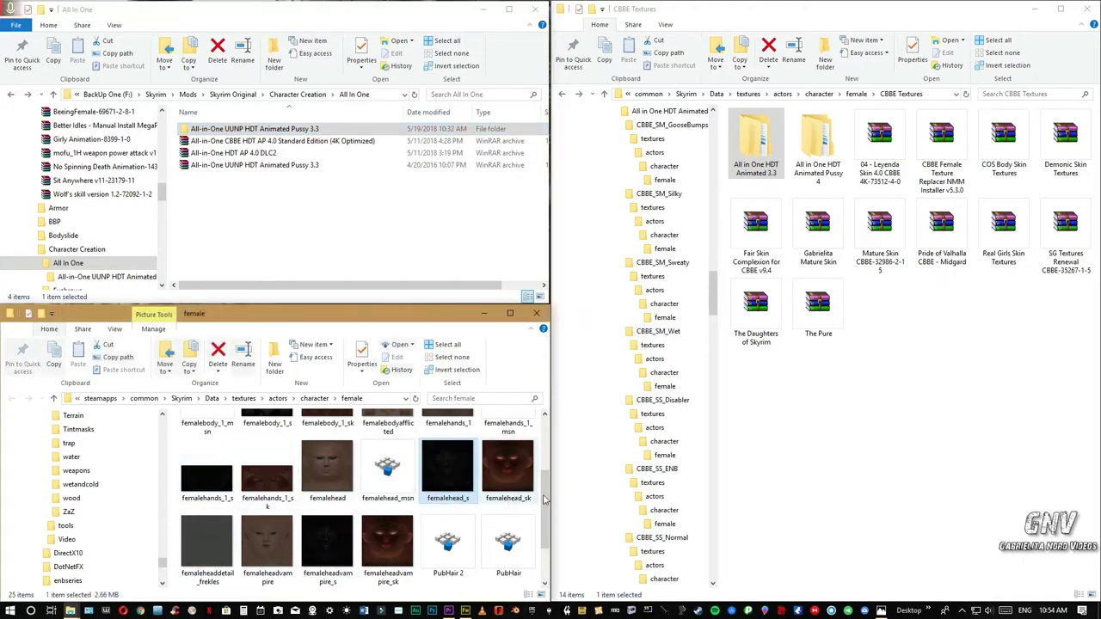
{"action": "scroll", "coordinate": [547, 479], "scroll_direction": "up", "scroll_amount": 1}
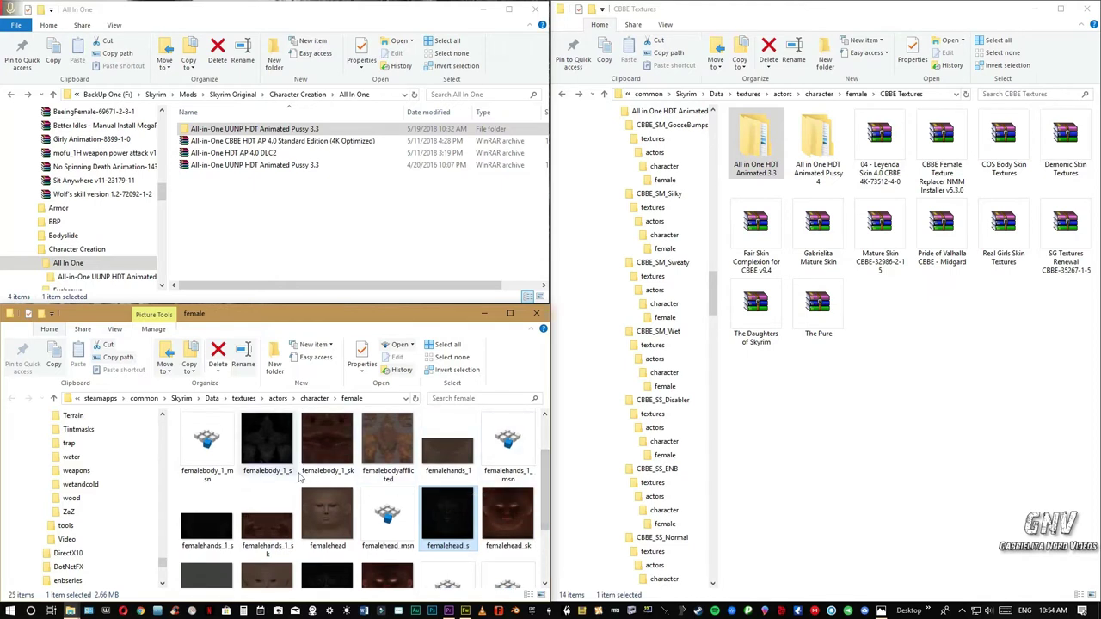
{"action": "left_click_drag", "start_coordinate": [551, 488], "coordinate": [551, 515]}
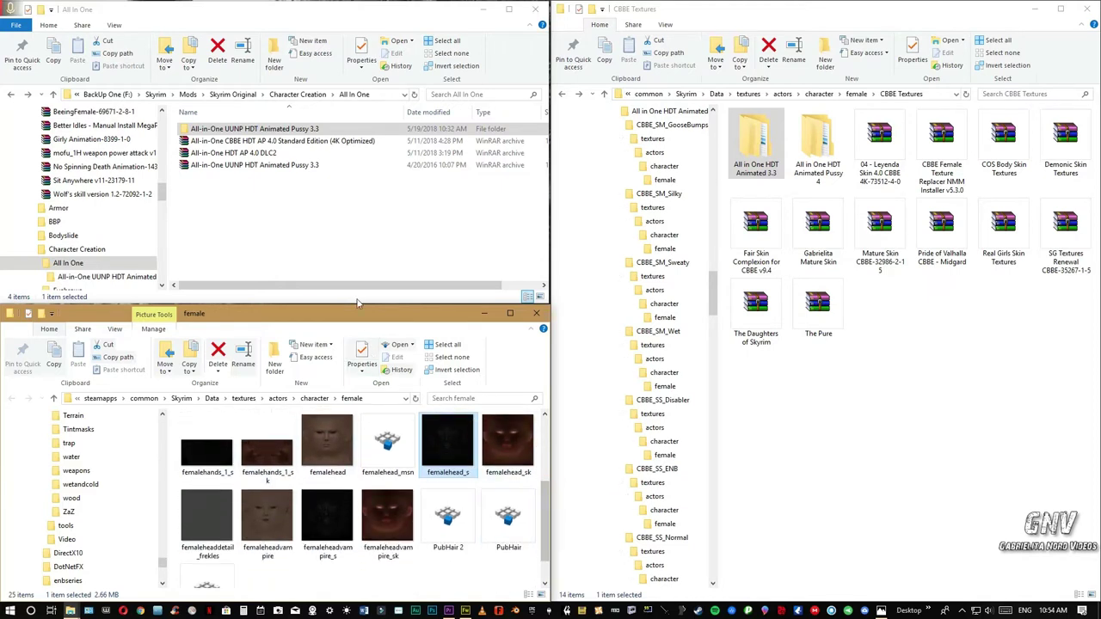
{"action": "left_click", "coordinate": [314, 129]}
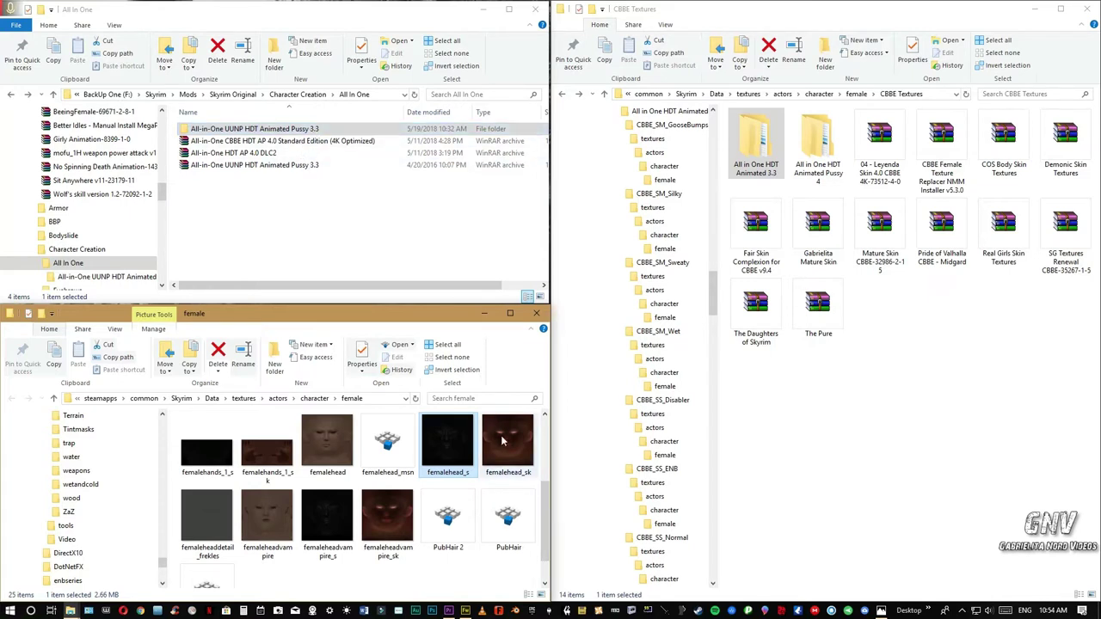
{"action": "left_click", "coordinate": [544, 491]}
{"action": "mouse_move", "coordinate": [544, 492]}
{"action": "left_mouse_down"}
{"action": "mouse_move", "coordinate": [548, 508]}
{"action": "mouse_move", "coordinate": [550, 497]}
{"action": "left_mouse_up"}
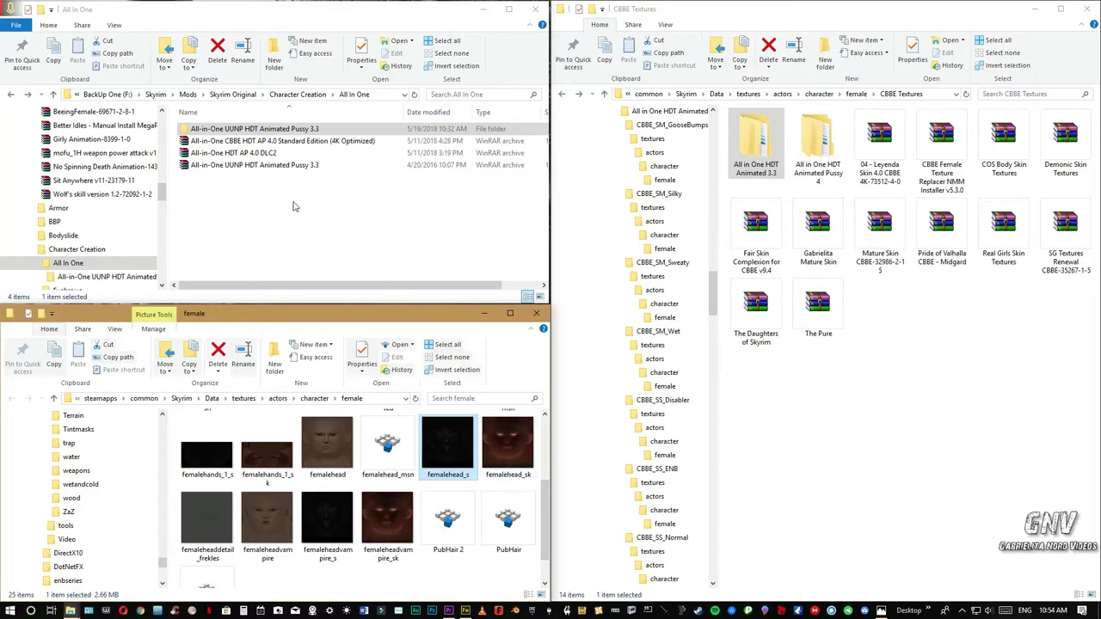
Open the extracted All-in-One UUNP 3.3 folder and look through its CBBE_SM skin options from GooseBumps to Wet.
{"action": "left_click", "coordinate": [289, 131]}
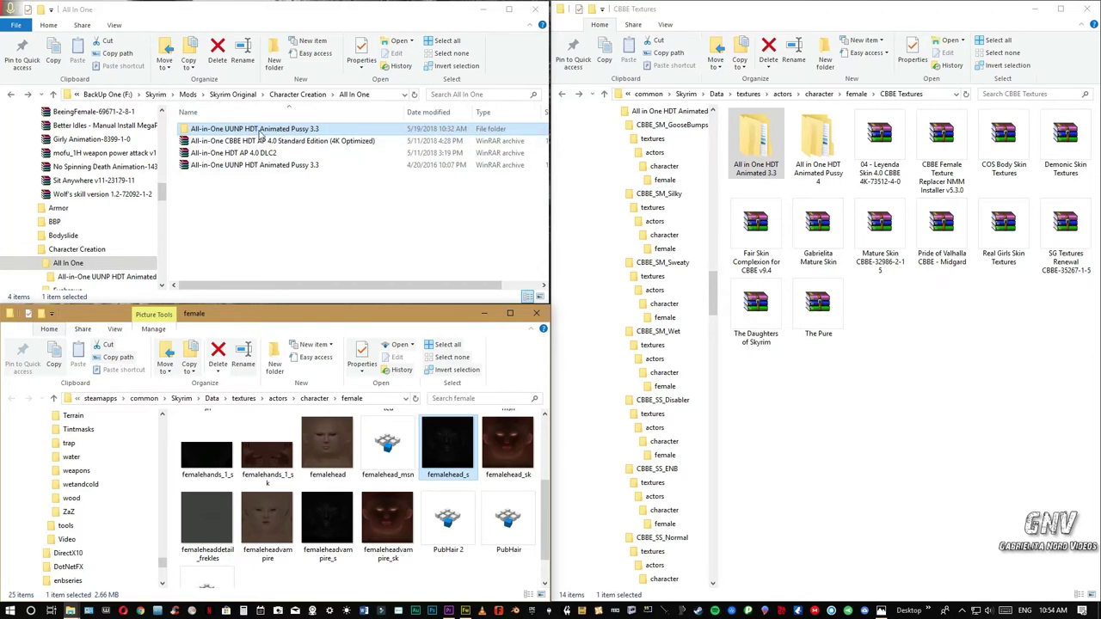
{"action": "double_click", "coordinate": [269, 129]}
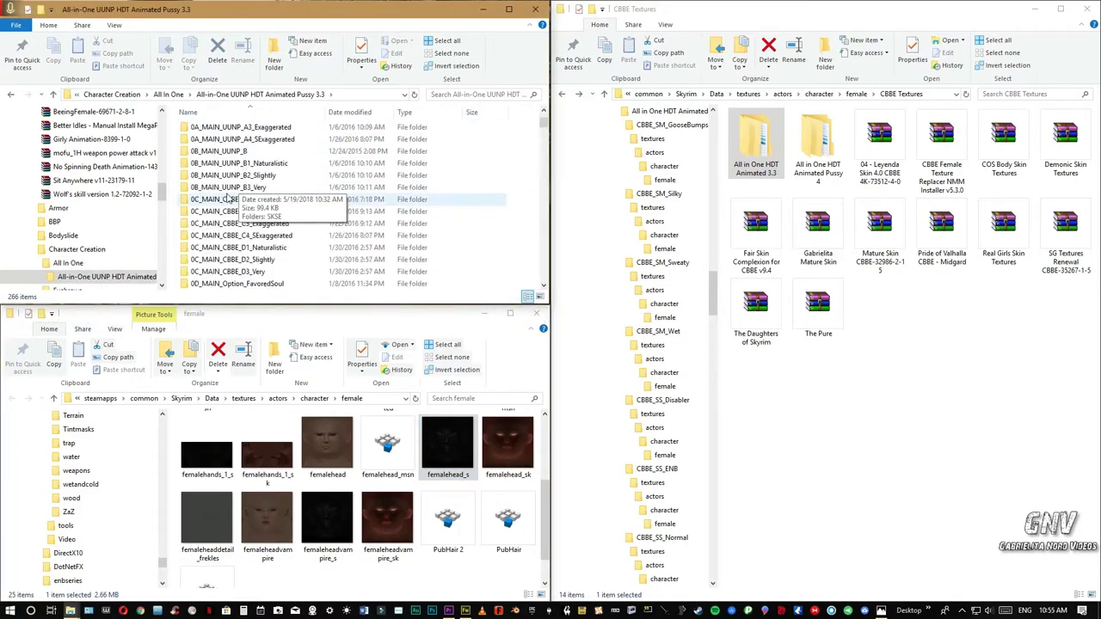
{"action": "scroll", "coordinate": [228, 199], "scroll_direction": "down", "scroll_amount": 5}
{"action": "scroll", "coordinate": [228, 199], "scroll_direction": "down", "scroll_amount": 6}
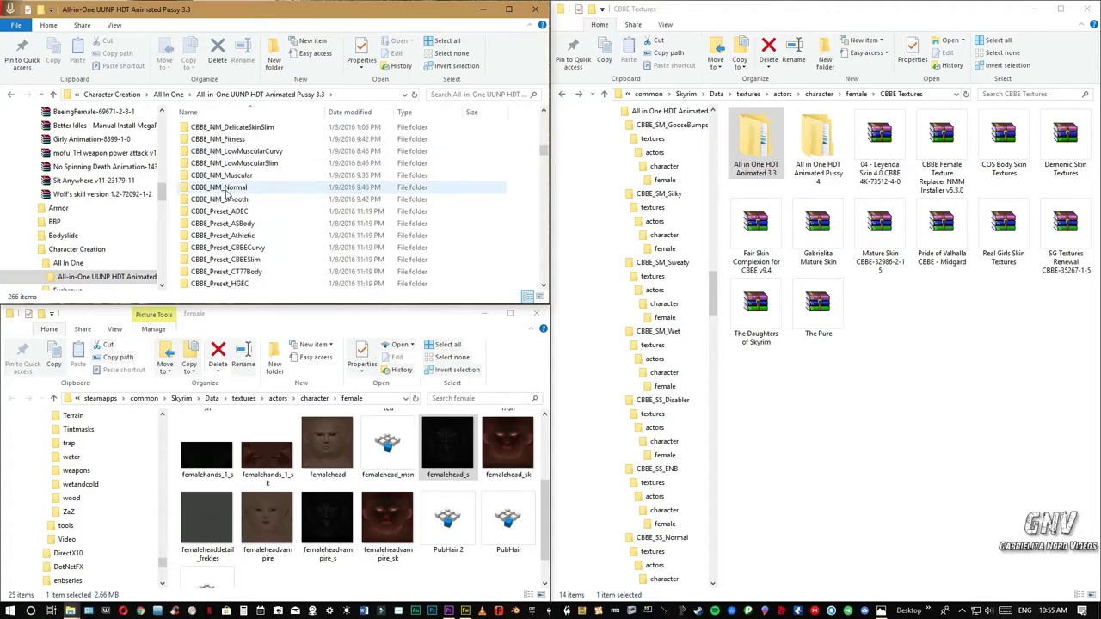
{"action": "scroll", "coordinate": [227, 199], "scroll_direction": "down", "scroll_amount": 4}
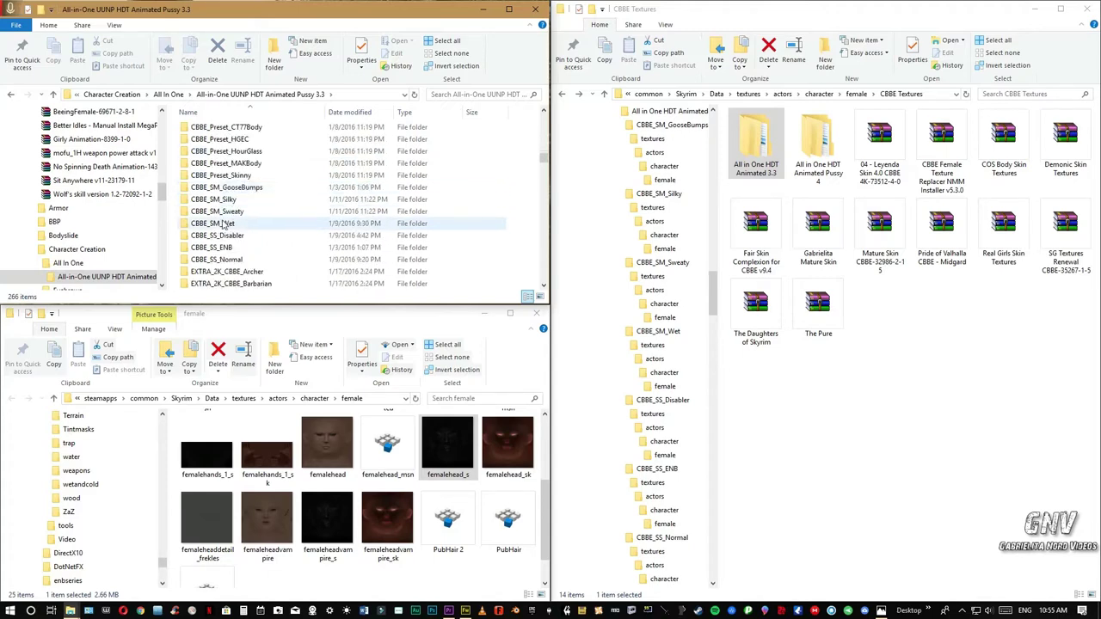
{"action": "left_click", "coordinate": [233, 191]}
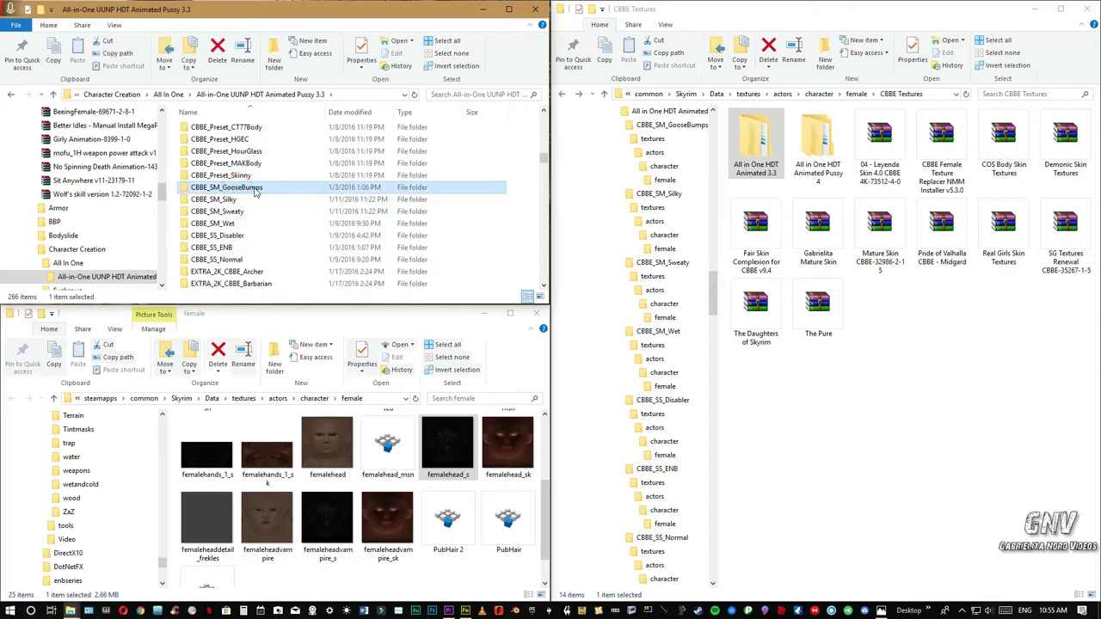
{"action": "left_click", "coordinate": [255, 201]}
{"action": "left_click", "coordinate": [253, 213]}
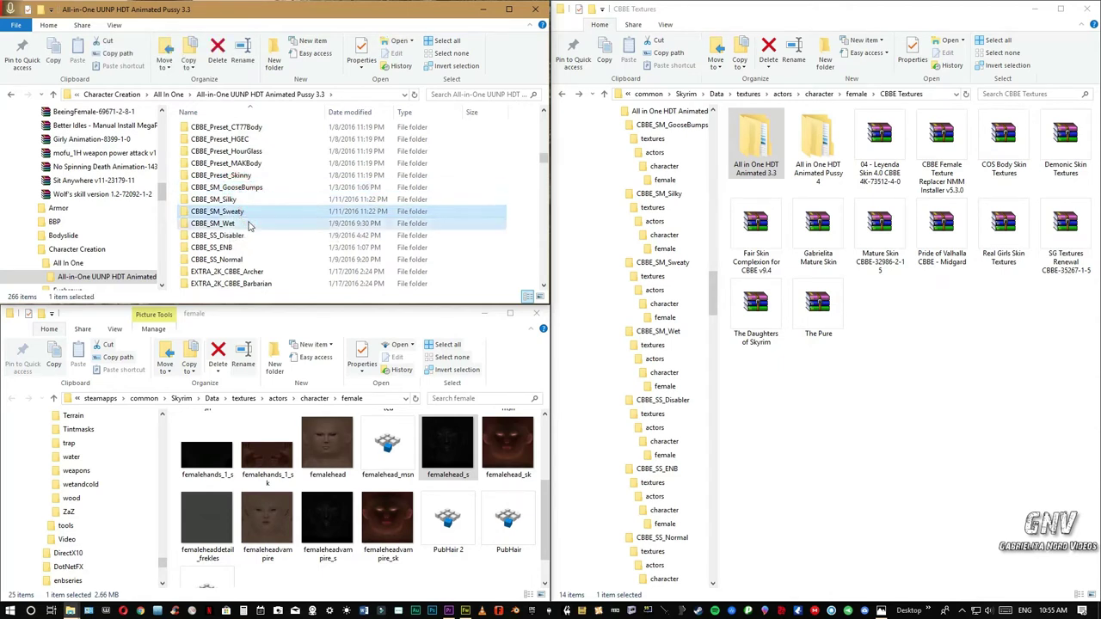
{"action": "left_click", "coordinate": [251, 223]}
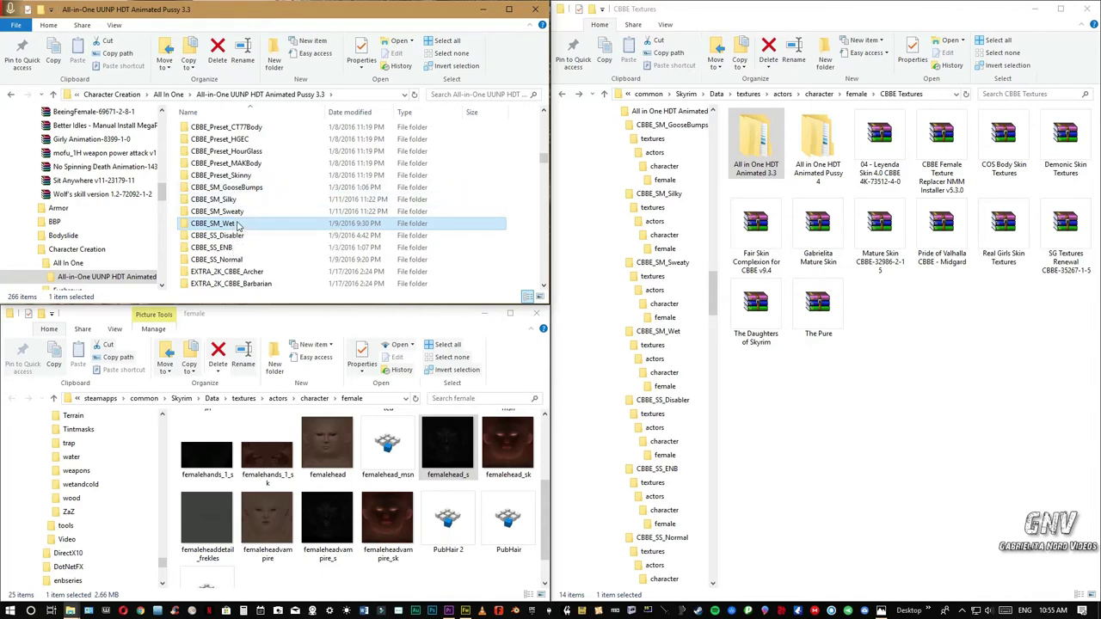
Open the female textures folder of CBBE_SM_GooseBumps inside All in One HDT Animated 3.3 in CBBE Textures.
{"action": "double_click", "coordinate": [762, 151]}
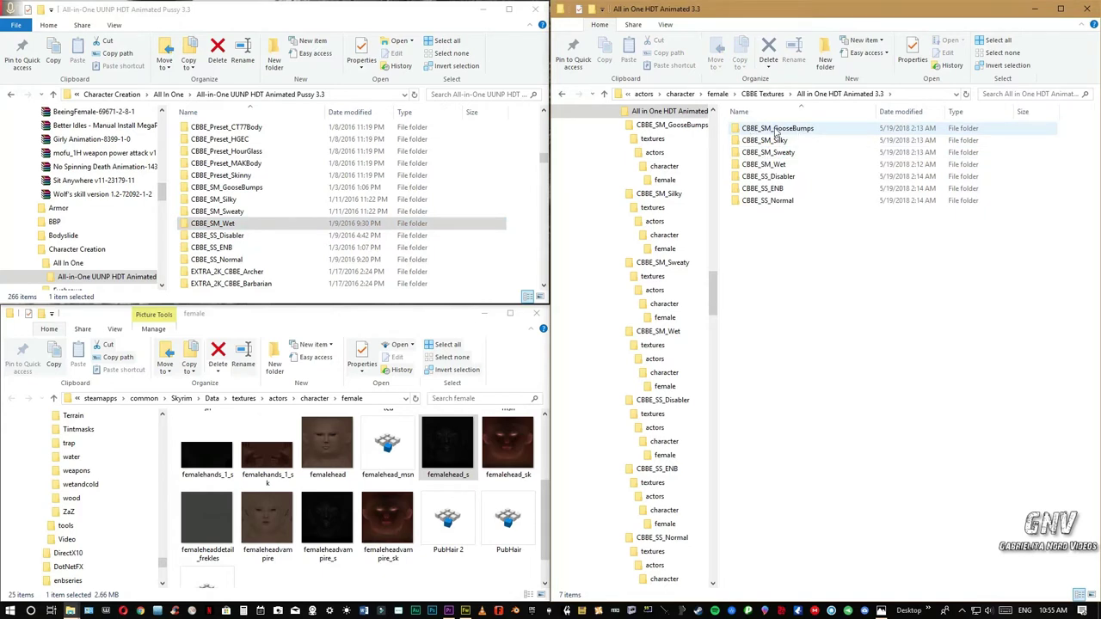
{"action": "double_click", "coordinate": [776, 129]}
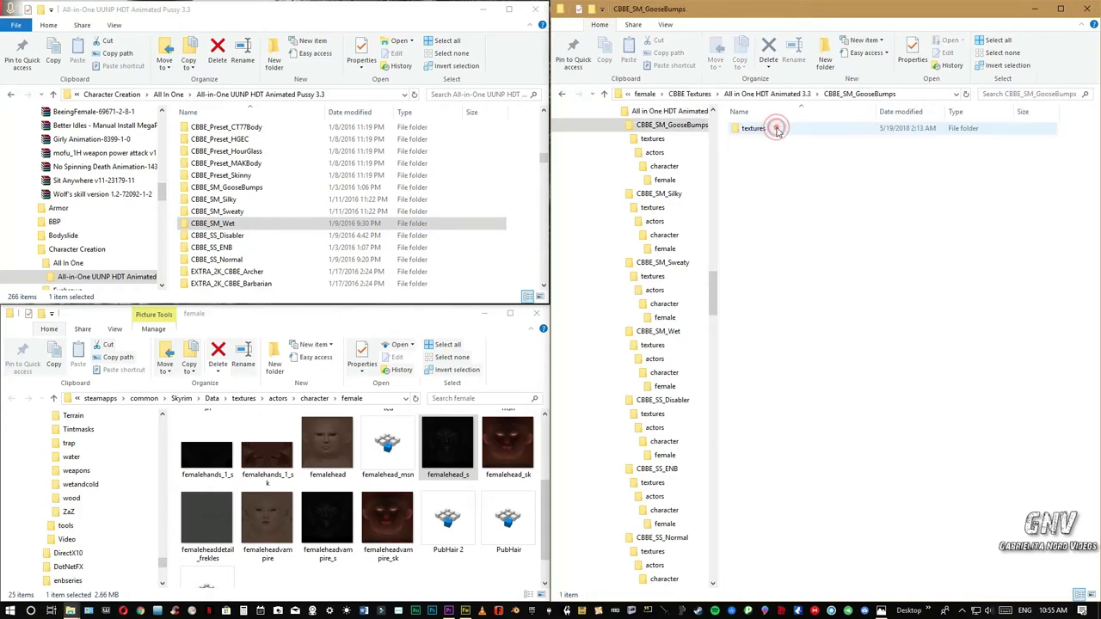
{"action": "double_click", "coordinate": [753, 129]}
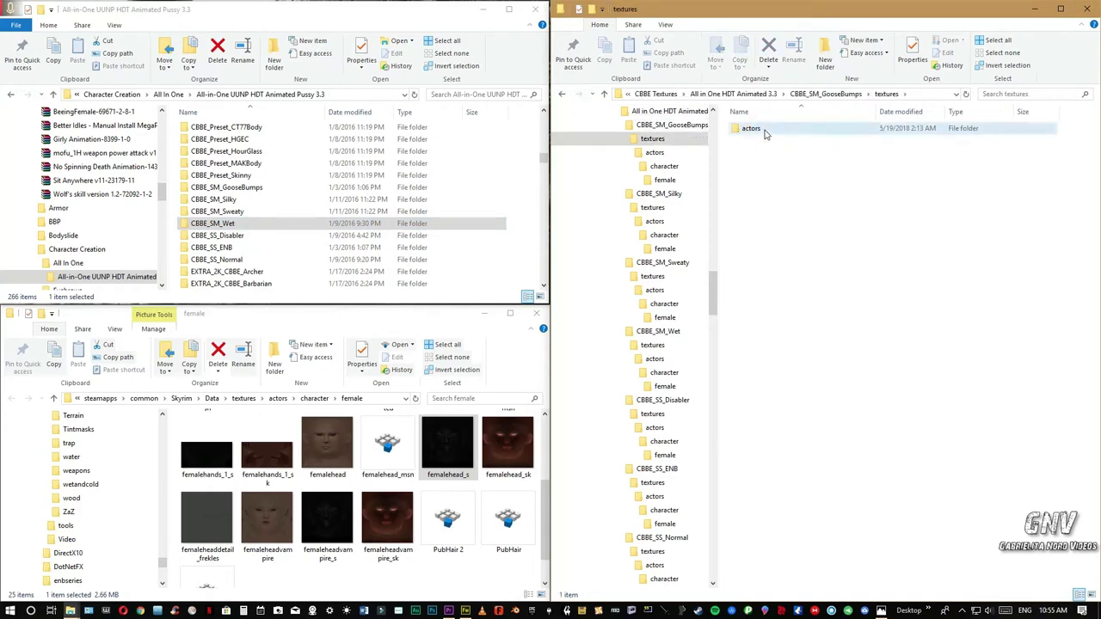
{"action": "double_click", "coordinate": [764, 131]}
{"action": "double_click", "coordinate": [767, 131]}
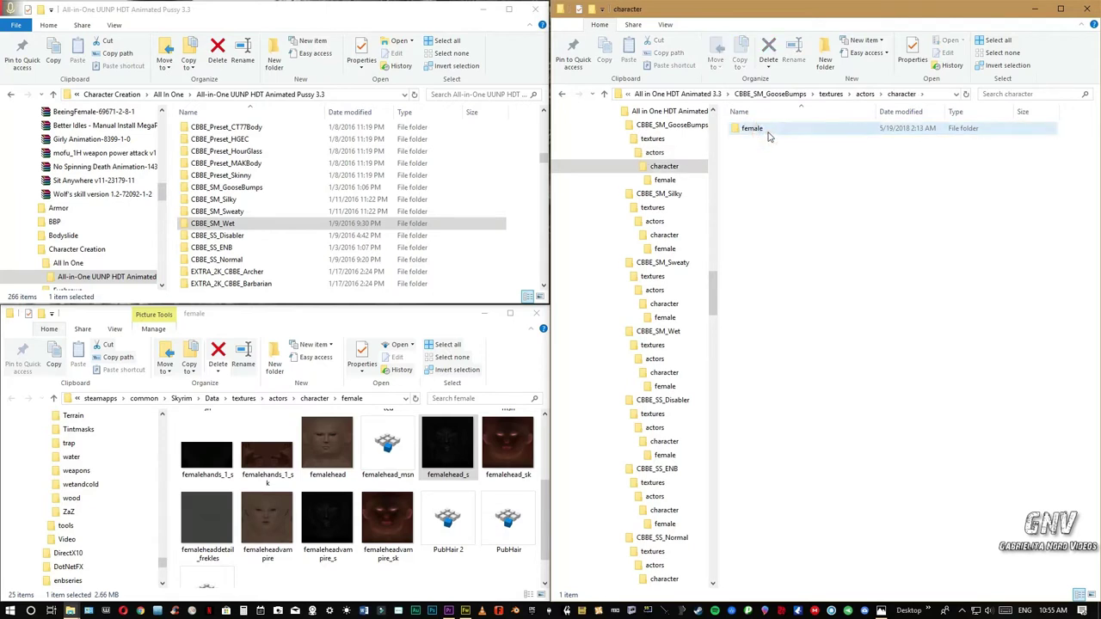
{"action": "double_click", "coordinate": [753, 129]}
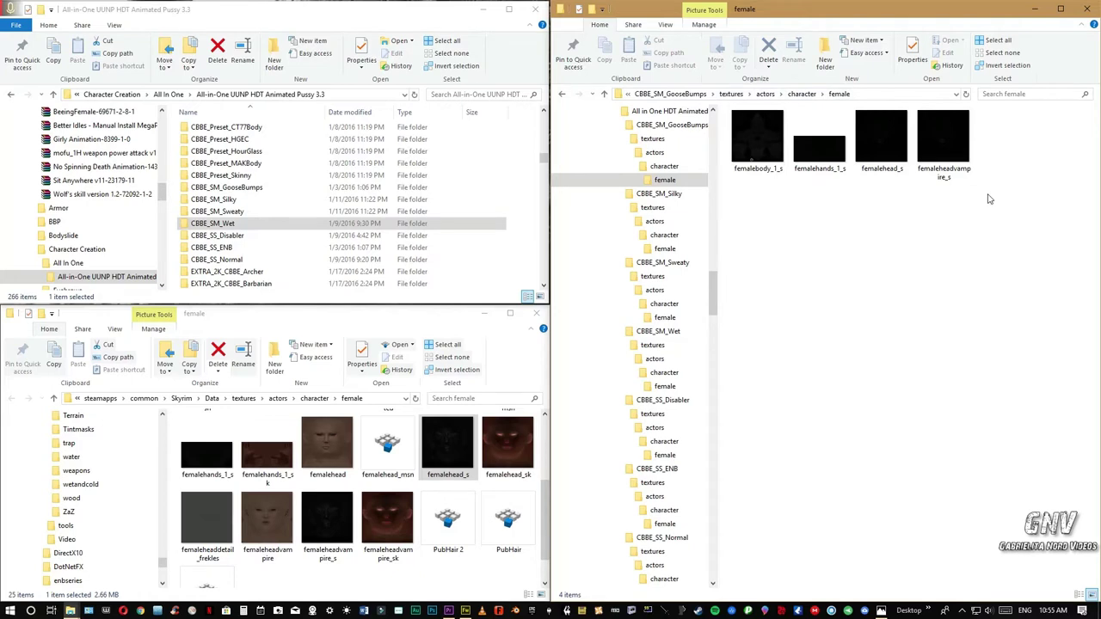
Try to move the four GooseBumps texture files into the game's female textures folder, cancelling the file replacement.
{"action": "left_click_drag", "start_coordinate": [989, 198], "coordinate": [424, 584]}
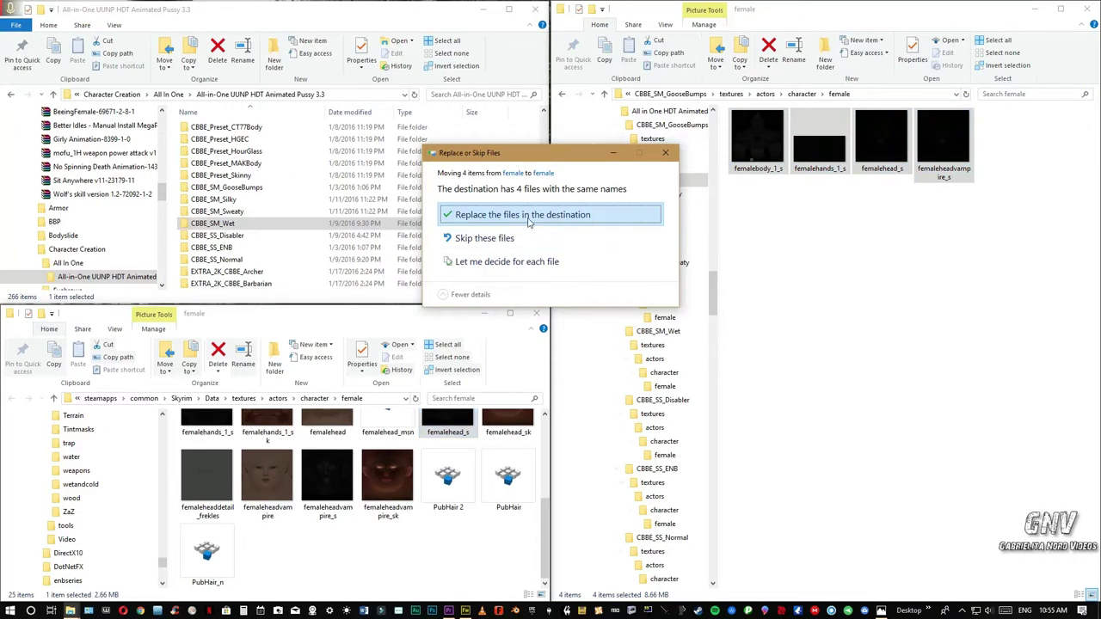
{"action": "left_click", "coordinate": [666, 156]}
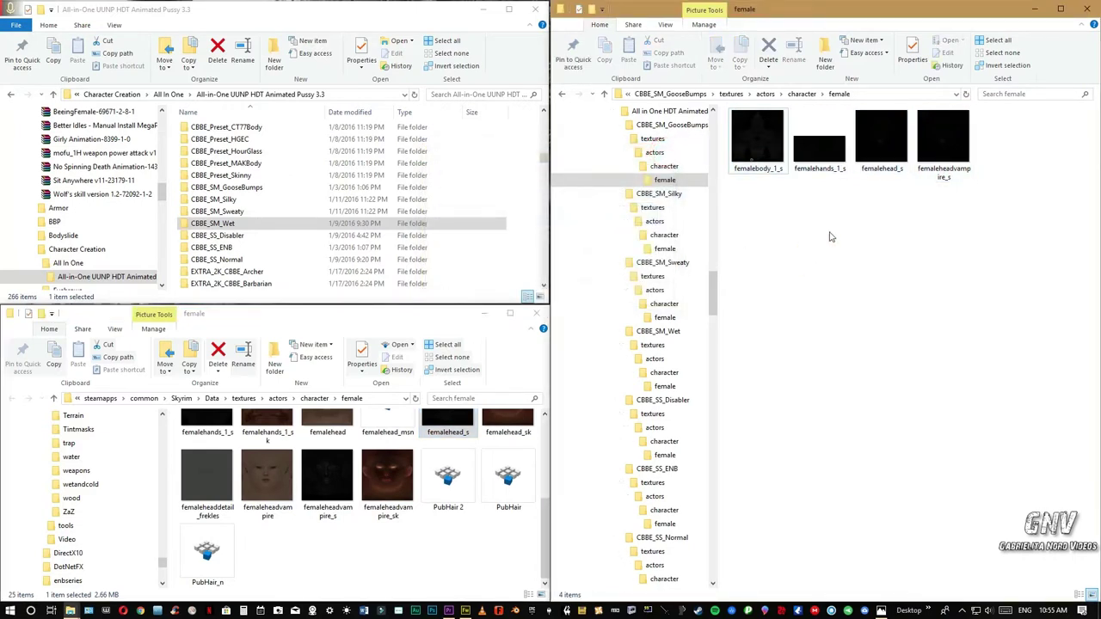
Return from the GooseBumps female folder to the All in One HDT Animated 3.3 folder.
{"action": "key", "text": "alt+Up"}
{"action": "key", "text": "alt+Up"}
{"action": "key", "text": "alt+Up"}
{"action": "key", "text": "alt+Up"}
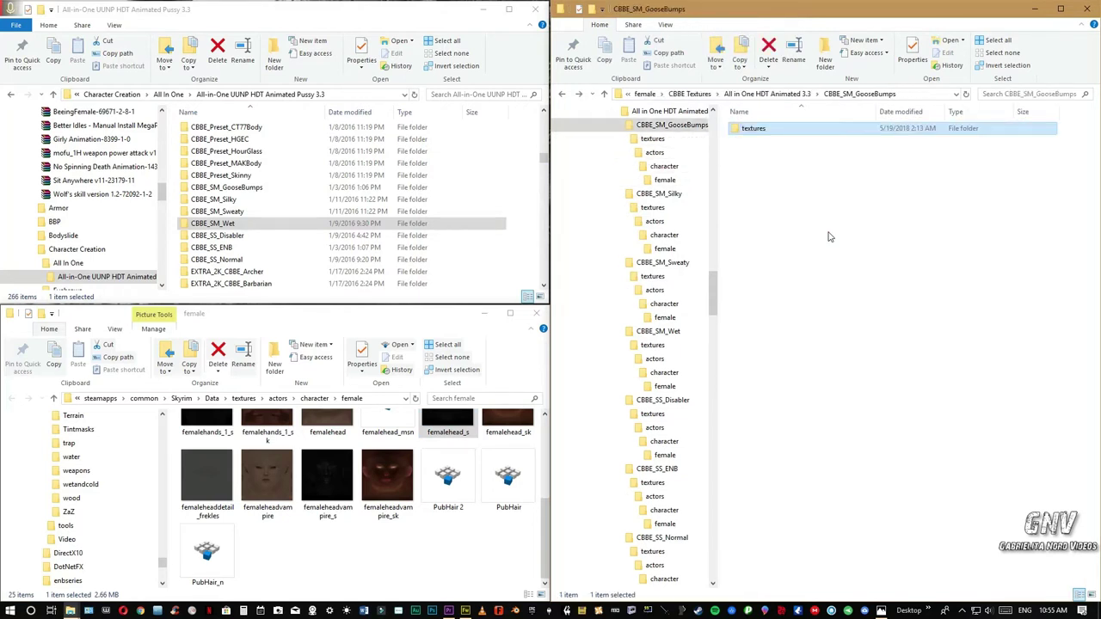
{"action": "key", "text": "alt+Up"}
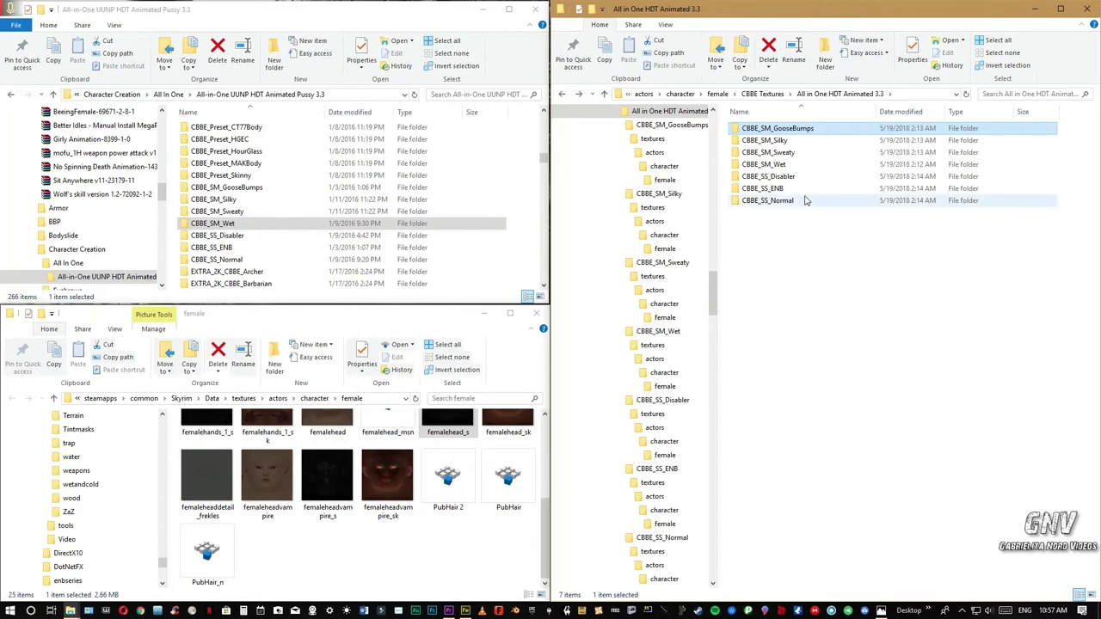
Open the CBBE_SM_Wet option and go down through its subfolders to its female textures folder.
{"action": "left_click", "coordinate": [785, 141]}
{"action": "left_click", "coordinate": [804, 152]}
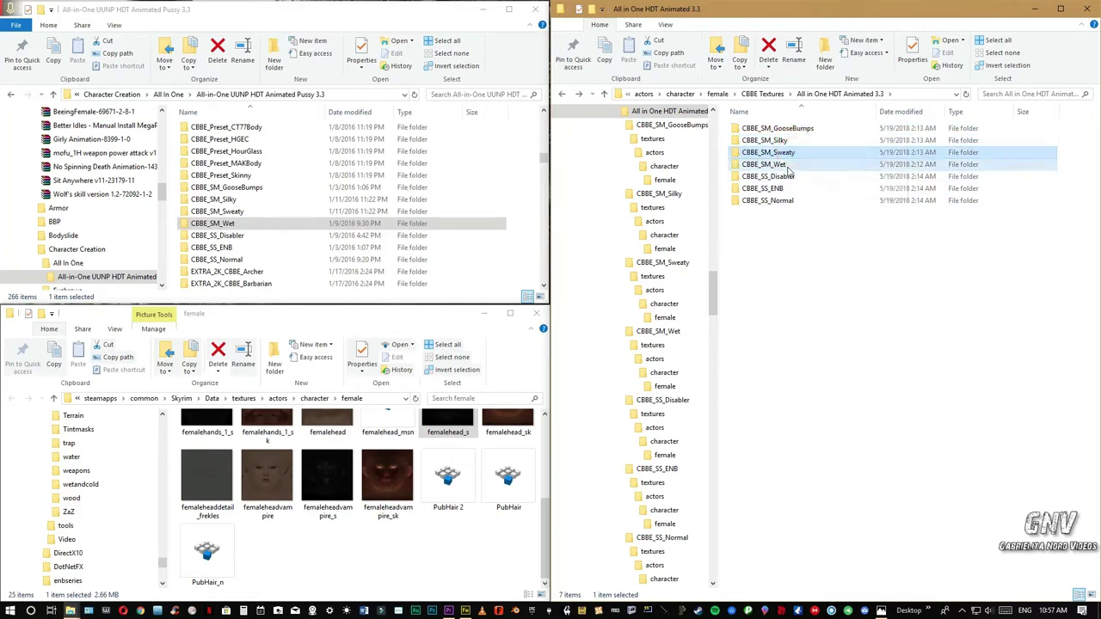
{"action": "left_click", "coordinate": [794, 165]}
{"action": "double_click", "coordinate": [793, 166]}
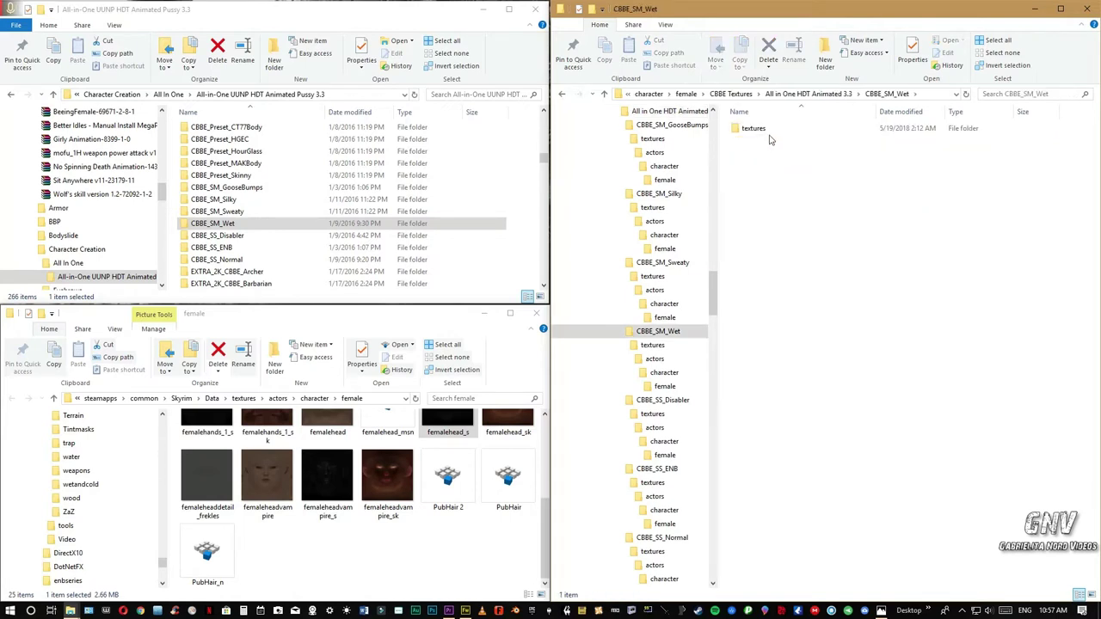
{"action": "double_click", "coordinate": [770, 130]}
{"action": "double_click", "coordinate": [770, 130]}
{"action": "double_click", "coordinate": [771, 131]}
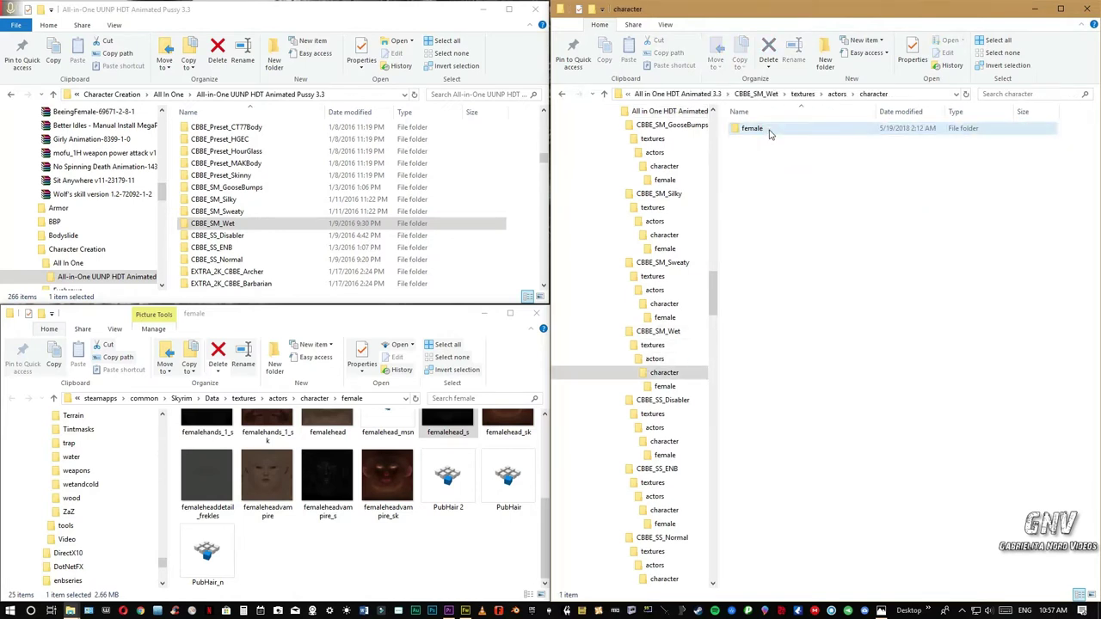
{"action": "left_click", "coordinate": [770, 131]}
{"action": "double_click", "coordinate": [771, 130]}
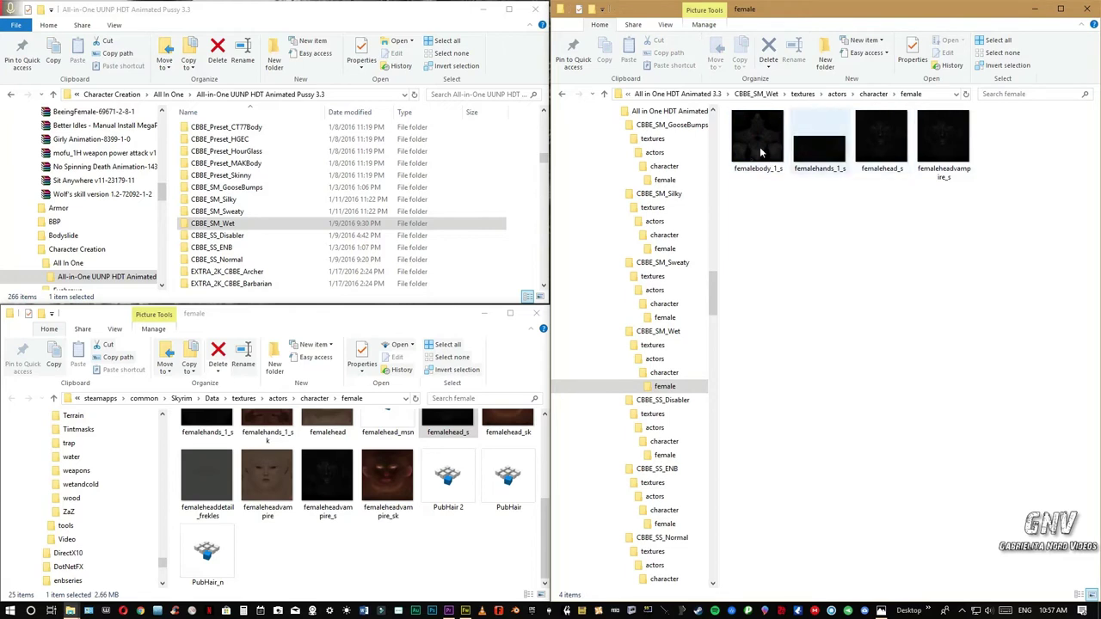
Move the four CBBE_SM_Wet texture files into the game's female textures folder, replacing the files with the same names.
{"action": "left_click_drag", "start_coordinate": [997, 212], "coordinate": [340, 563]}
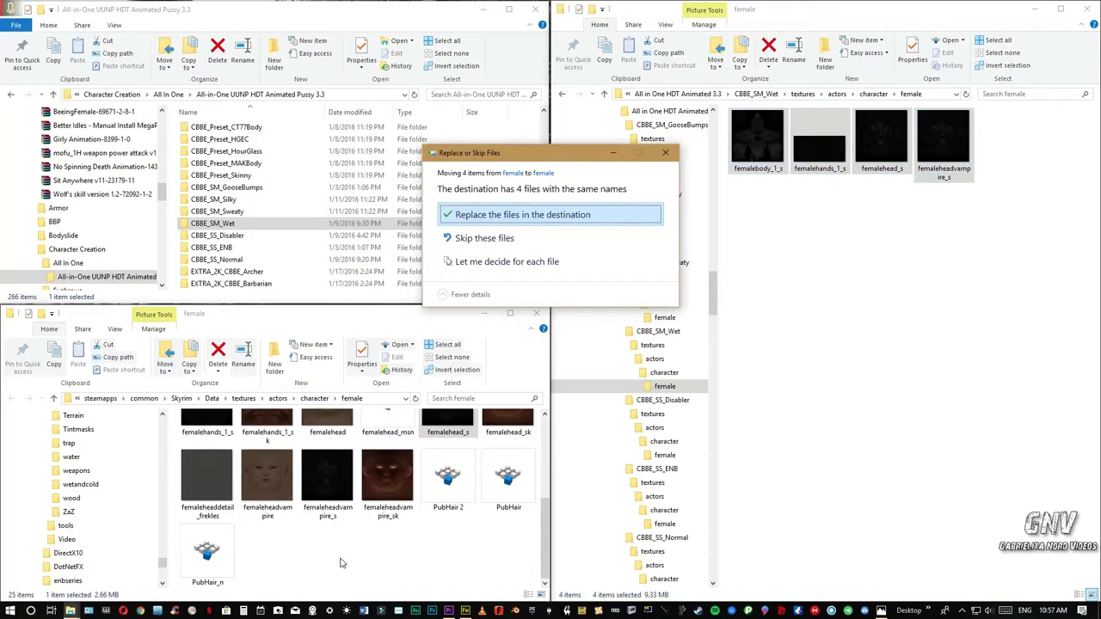
{"action": "left_click", "coordinate": [545, 217]}
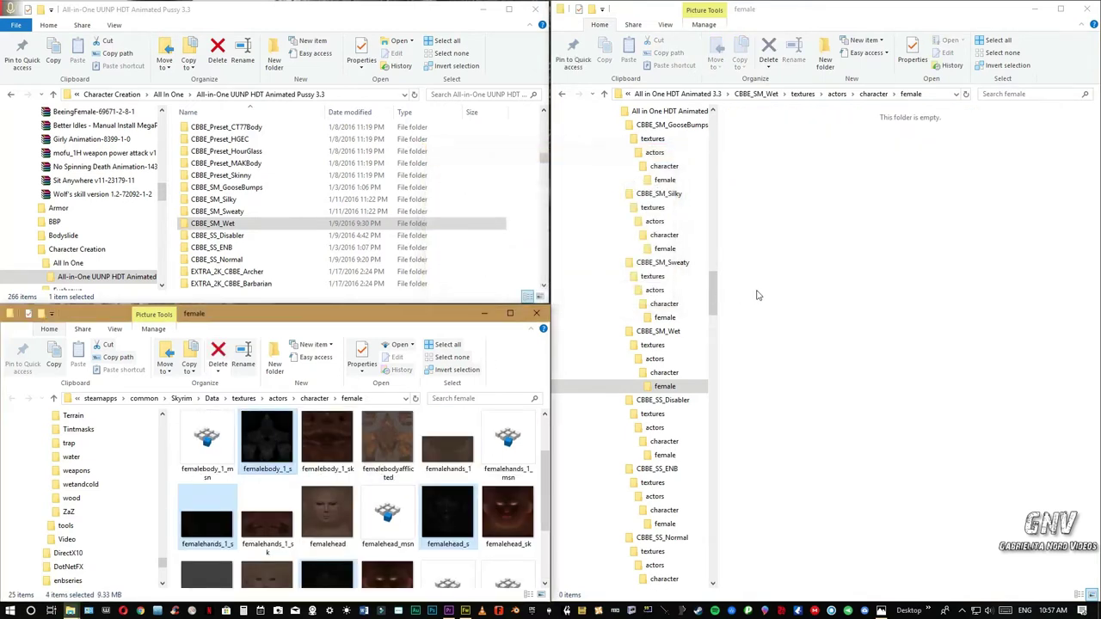
Undo the move of the four texture files so they go back to the CBBE_SM_Wet female folder.
{"action": "left_click", "coordinate": [757, 295]}
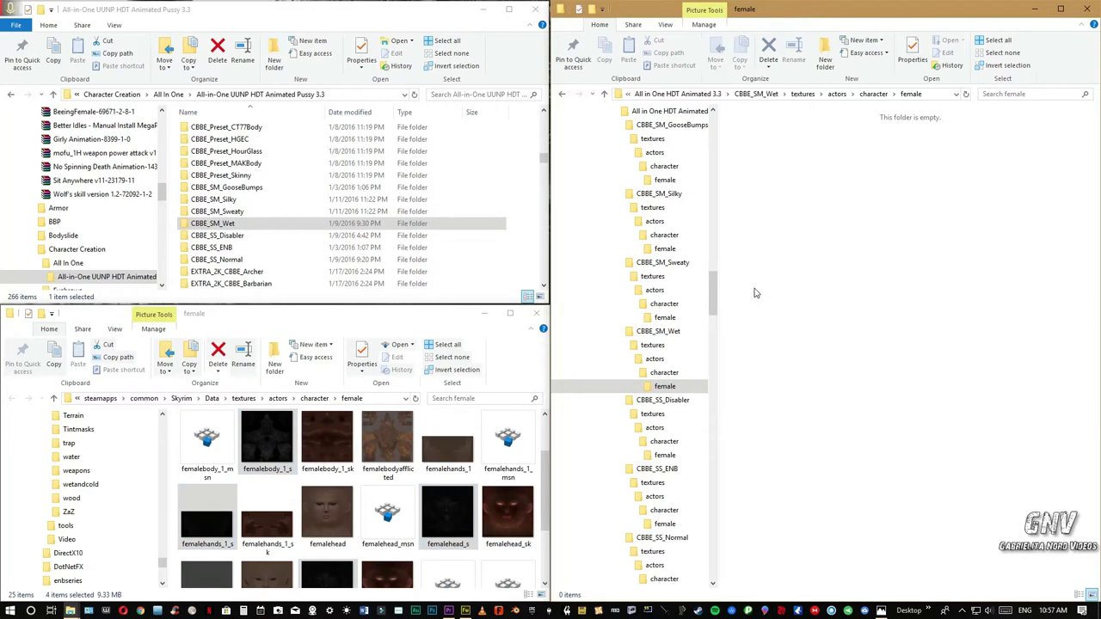
{"action": "key", "text": "ctrl+z"}
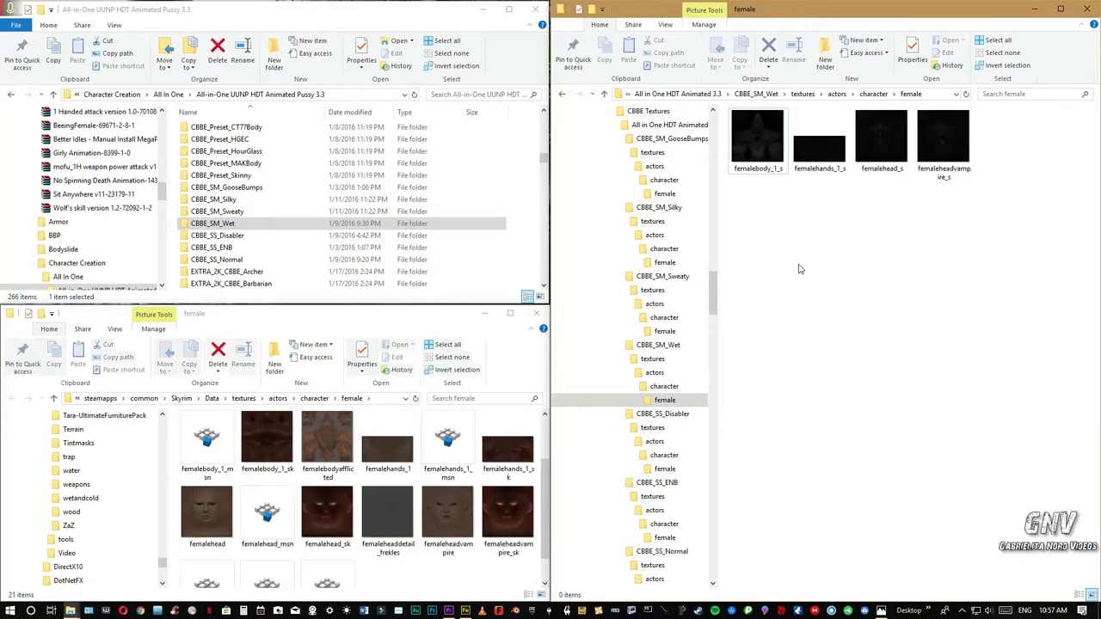
{"action": "left_click", "coordinate": [954, 214]}
Examine the UUNP_SM and UUNP_SS skin option folders at the end of the extracted All-in-One UUNP 3.3 folder.
{"action": "left_click", "coordinate": [285, 226]}
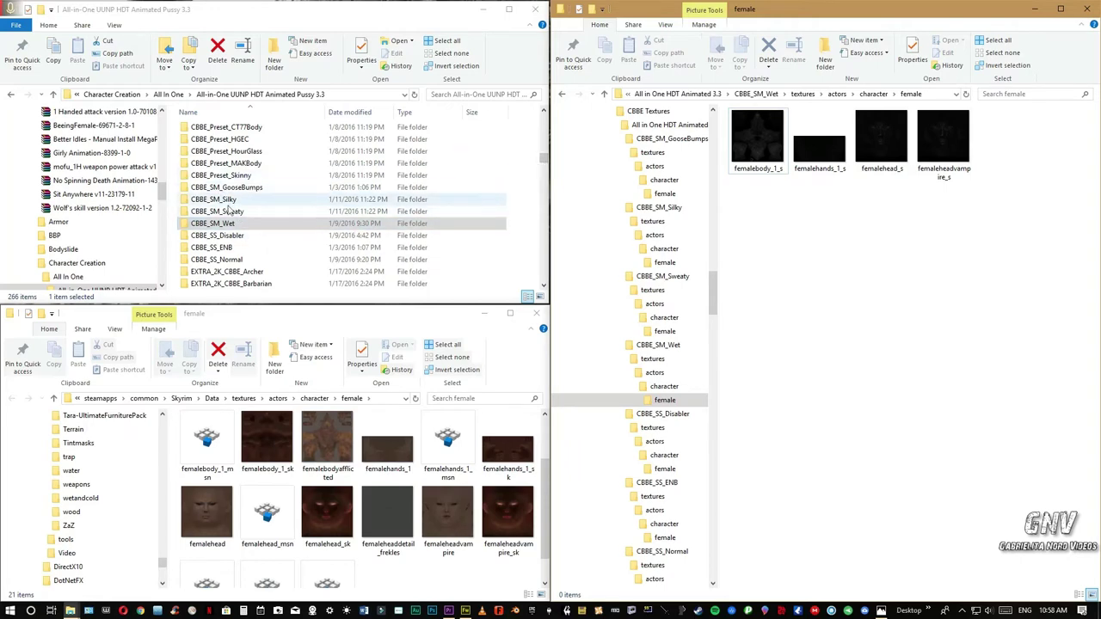
{"action": "left_click_drag", "start_coordinate": [544, 162], "coordinate": [546, 288]}
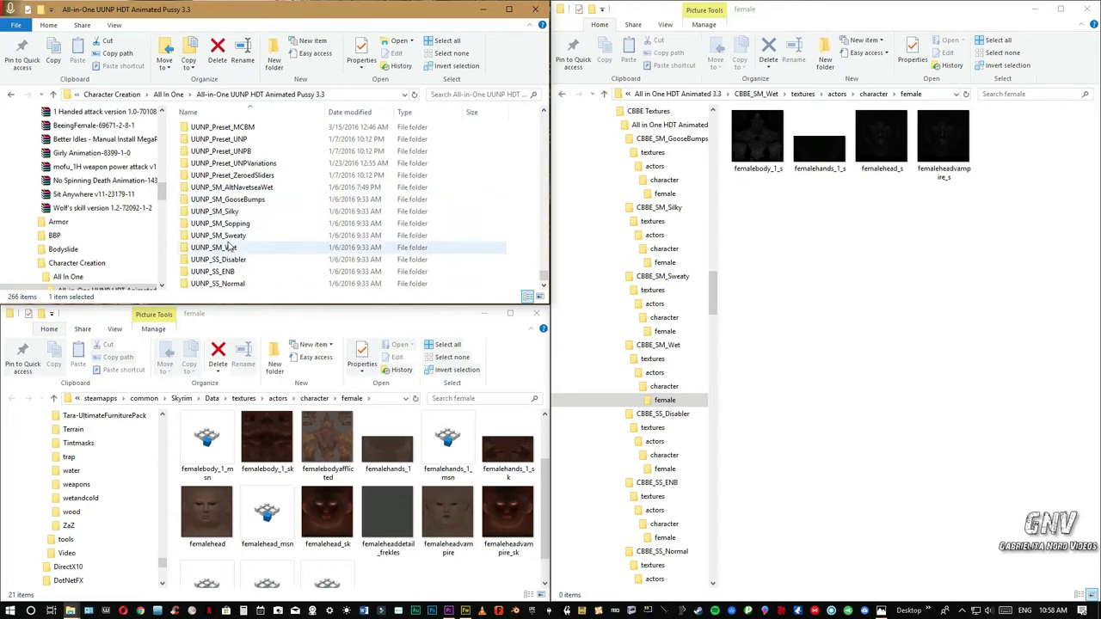
{"action": "left_click", "coordinate": [840, 331]}
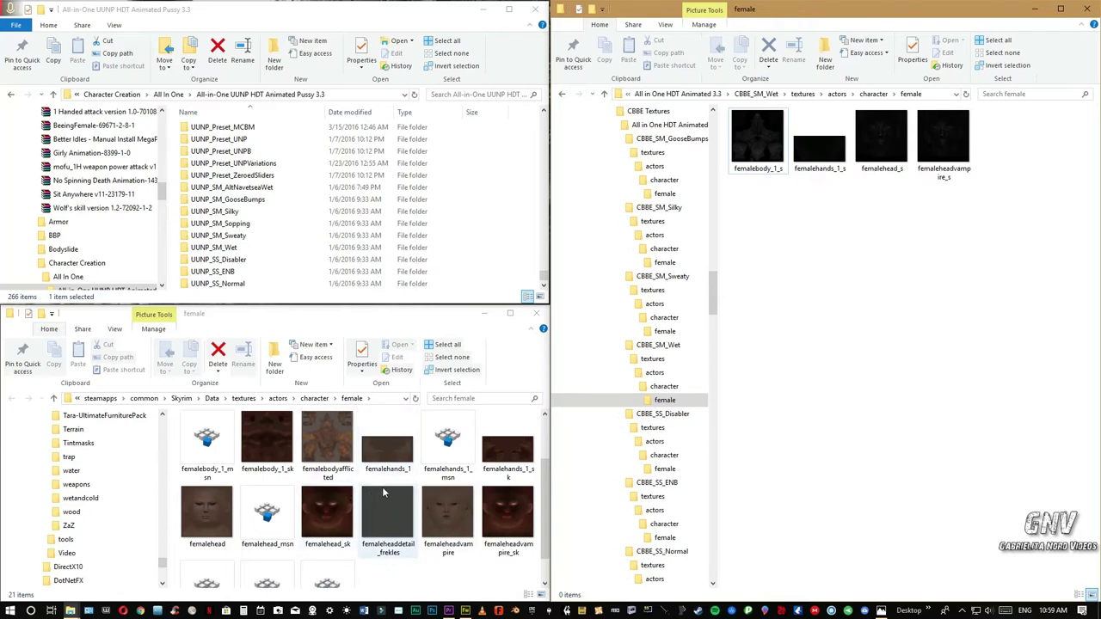
{"action": "left_click", "coordinate": [852, 383]}
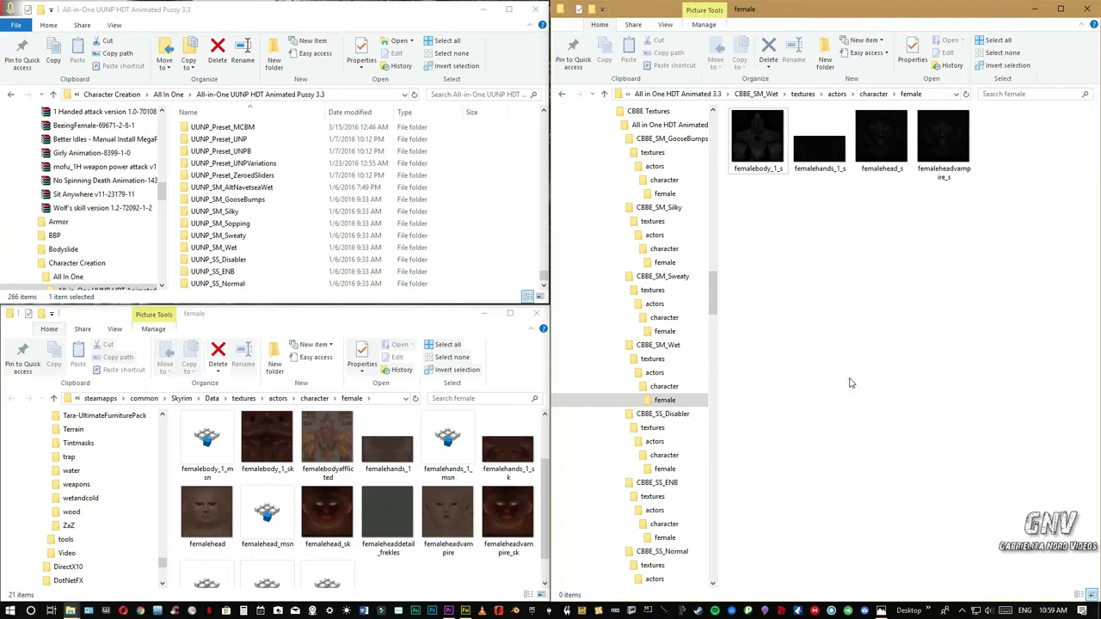